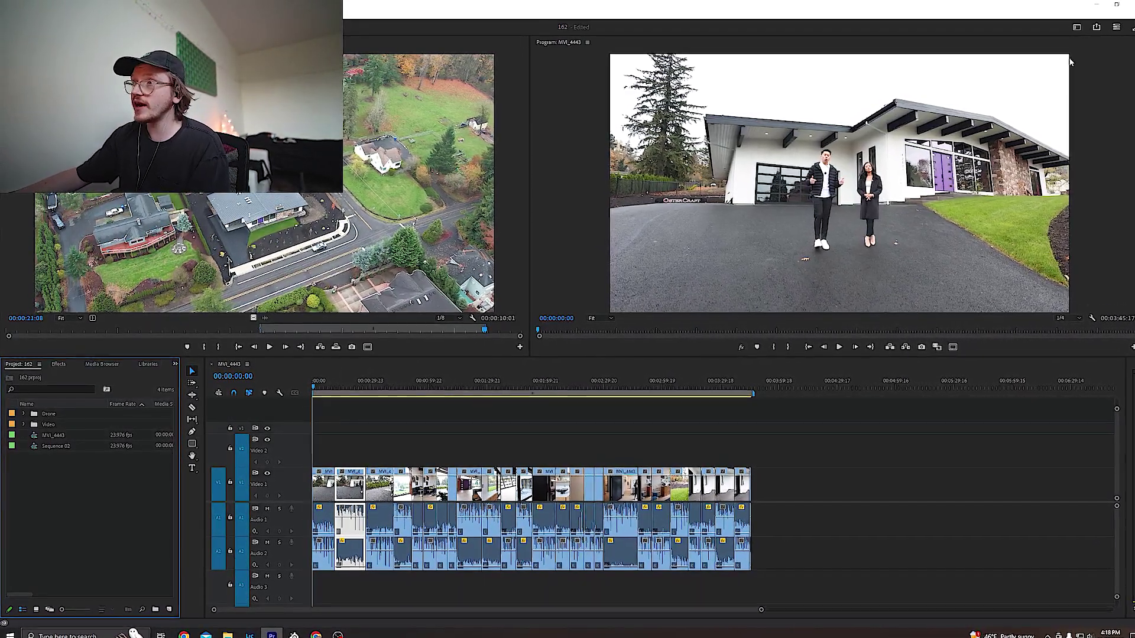
Switch to the Assembly workspace and load clip MVI_4469.MP4 from the Video bin into the source monitor
click(1077, 28)
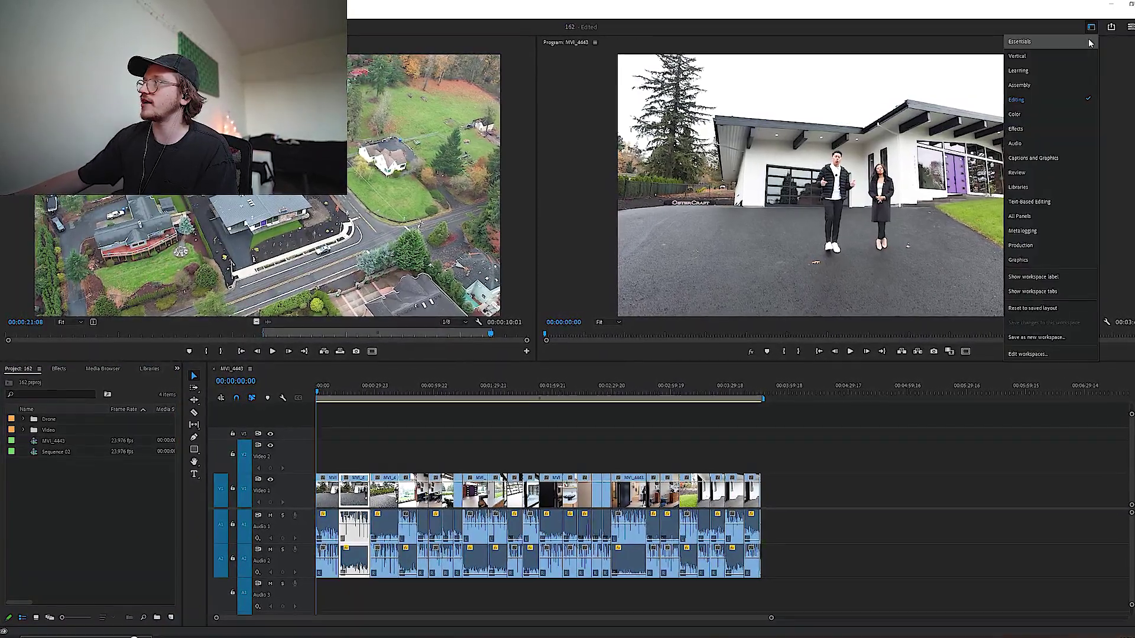
click(1063, 84)
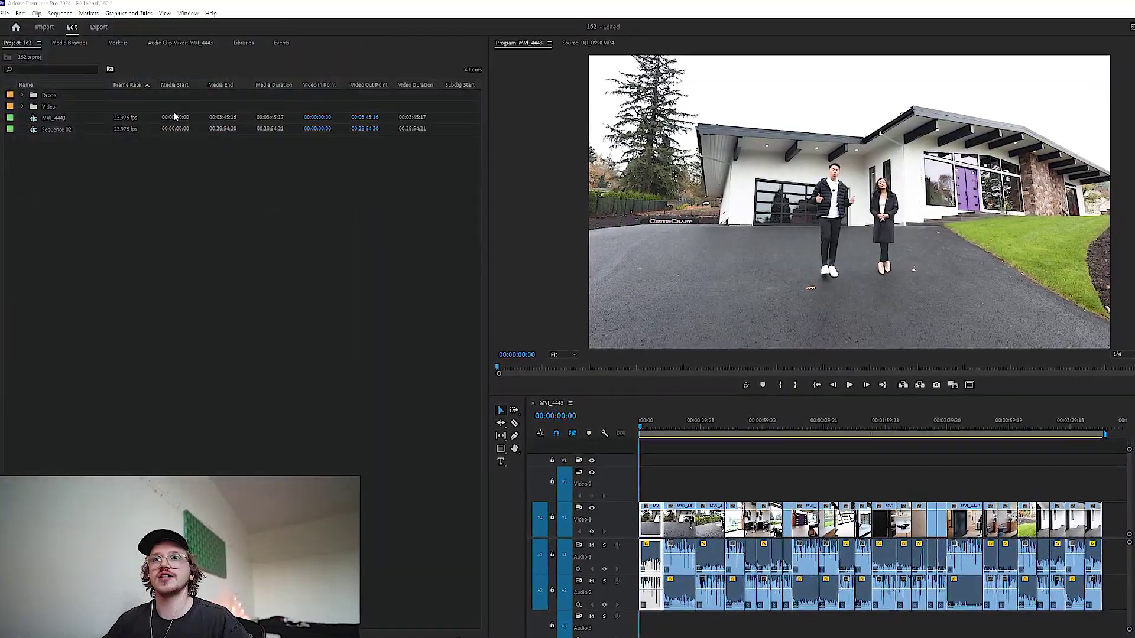
click(22, 106)
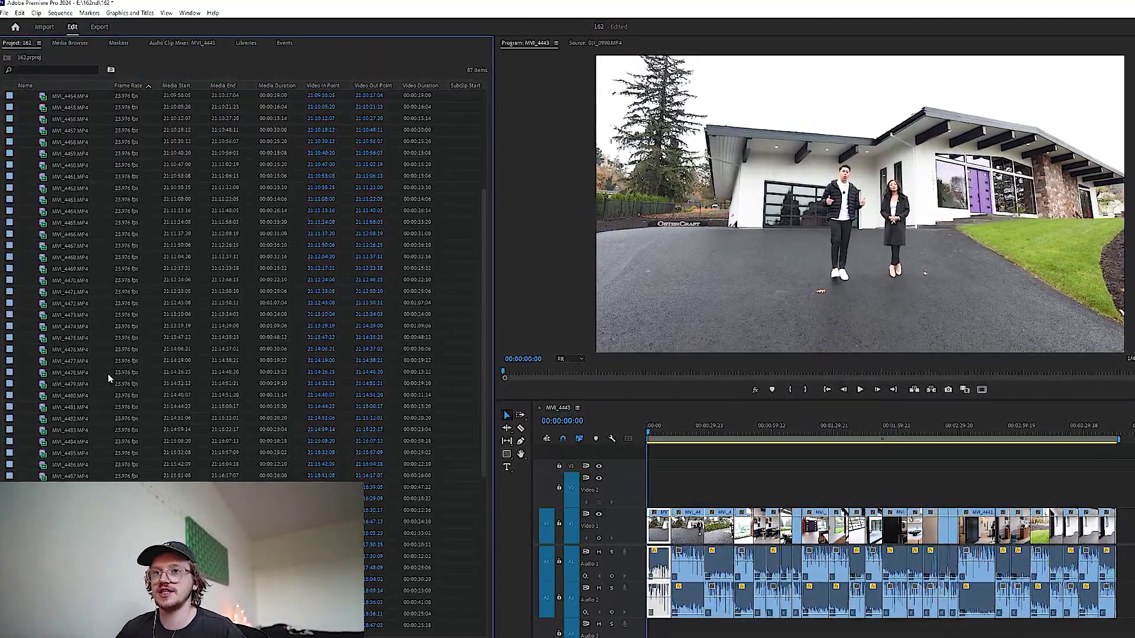
scroll(115, 349, up, 2)
double_click(125, 324)
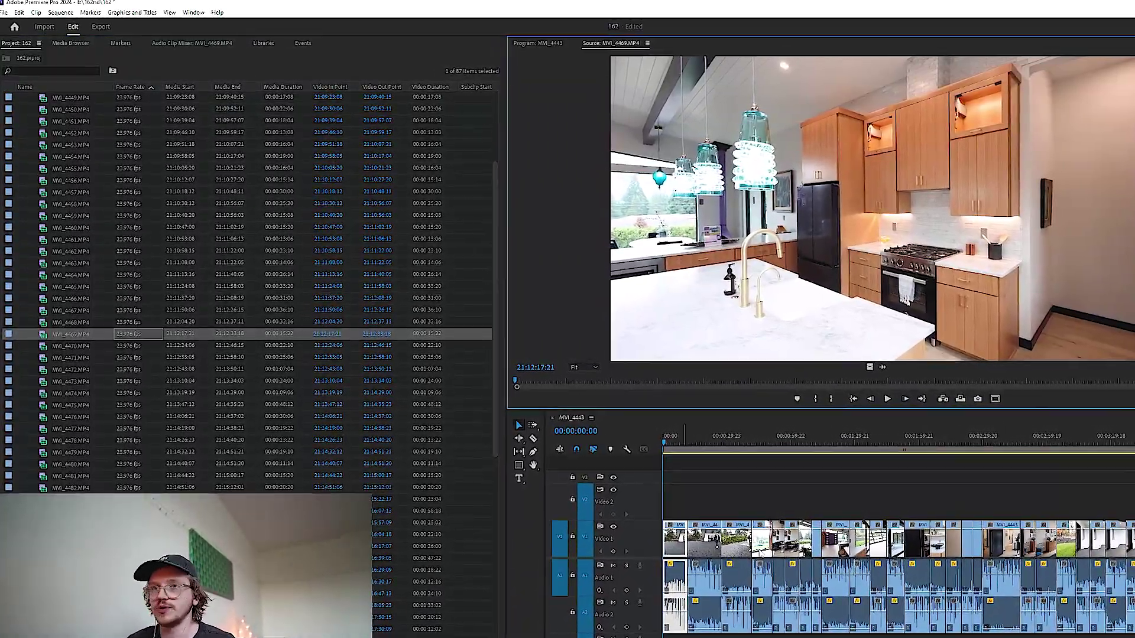
Play the sequence around the cut between the second and third talking clips
click(749, 495)
key(=)
key(=)
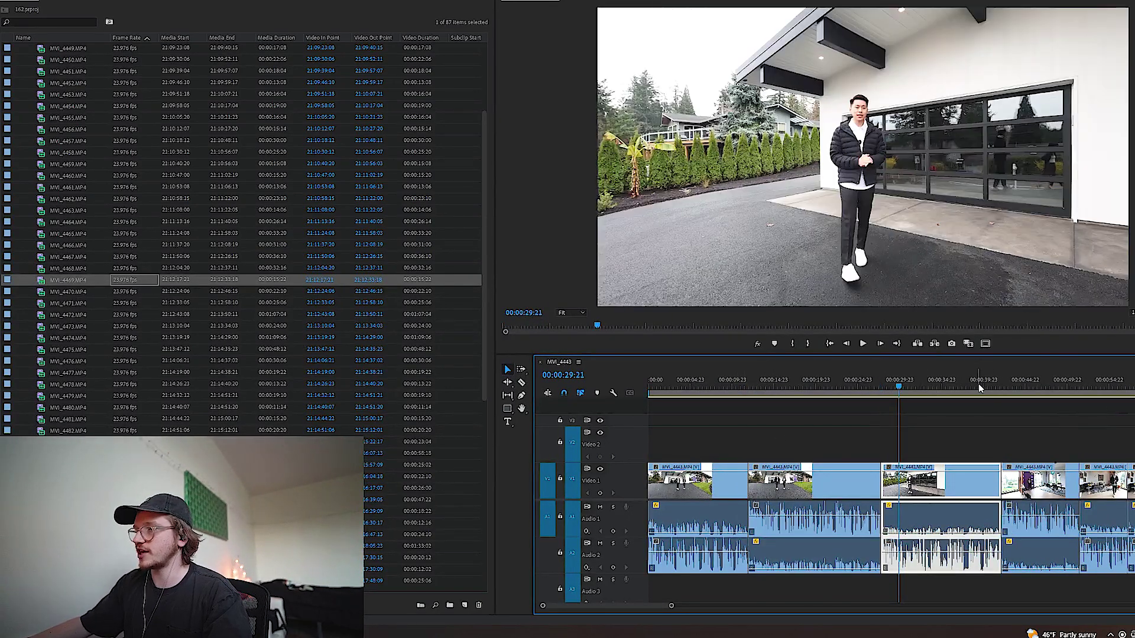
mouse_move(882, 389)
mouse_down()
mouse_move(892, 391)
mouse_move(877, 392)
mouse_up()
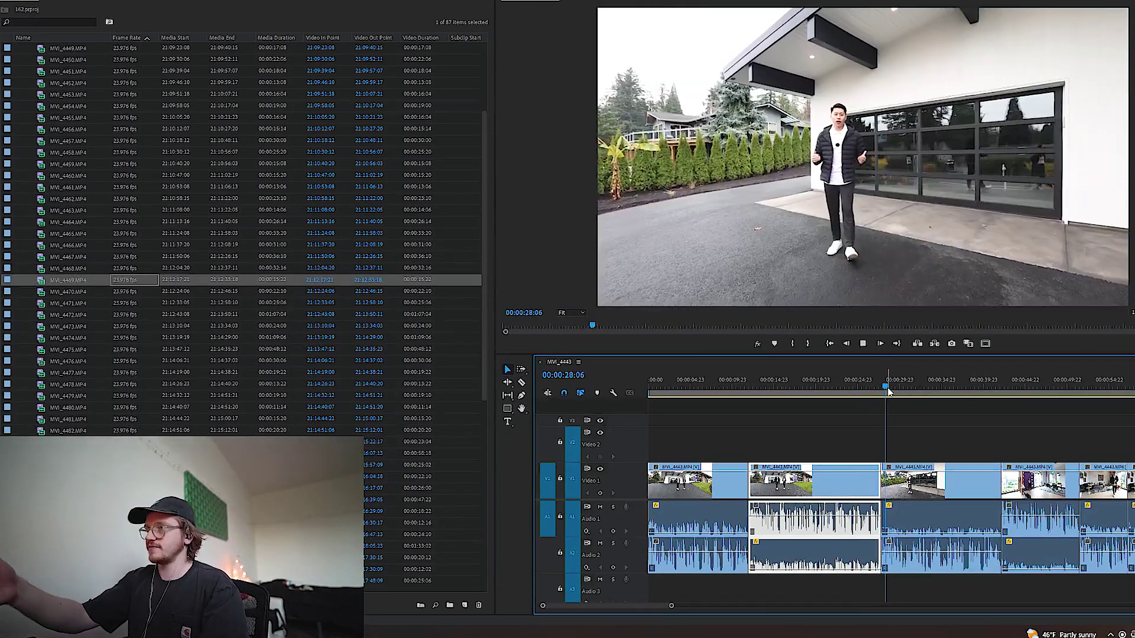
key(space)
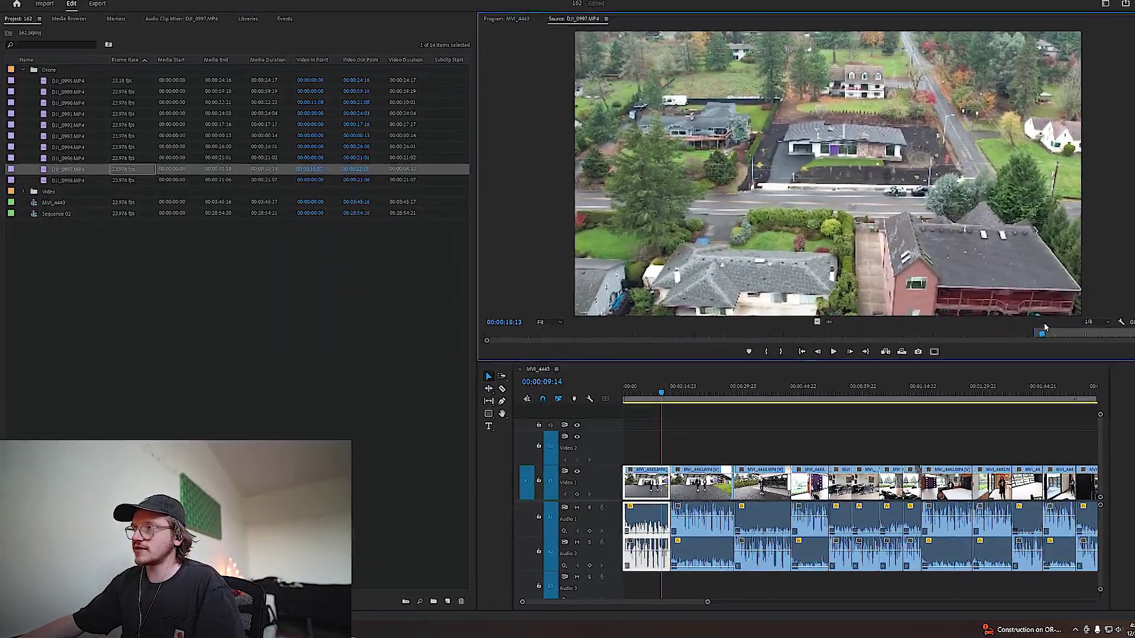
Review the drone footage and place the marked video of DJI_0990.MP4 on Video 2 at 00:00:09:03
drag(1041, 334, 1132, 333)
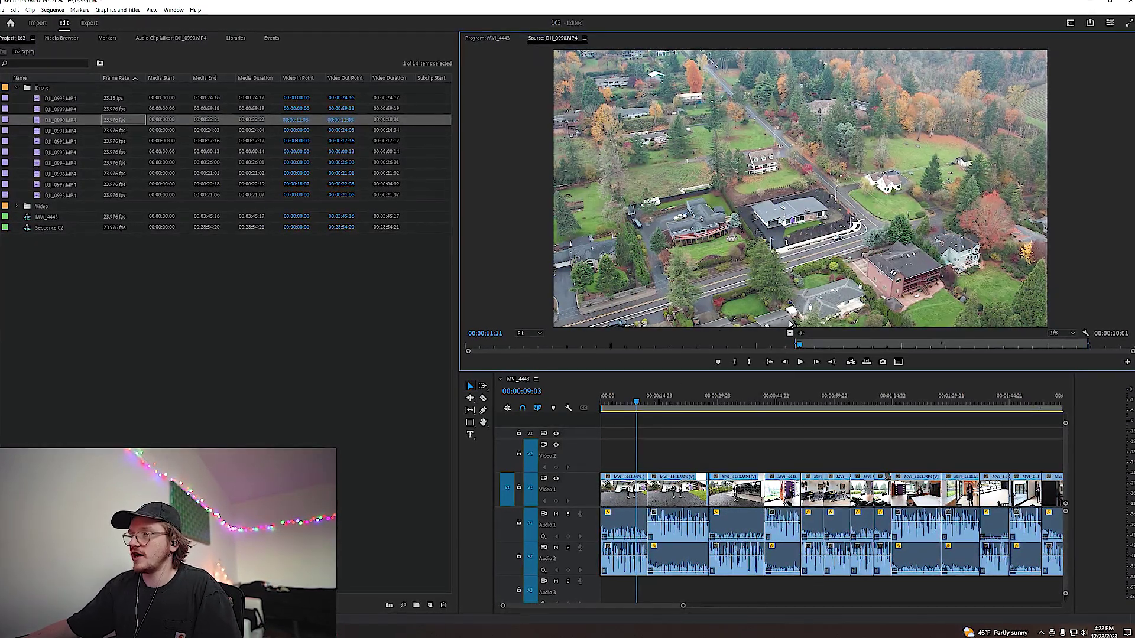
drag(797, 333, 660, 460)
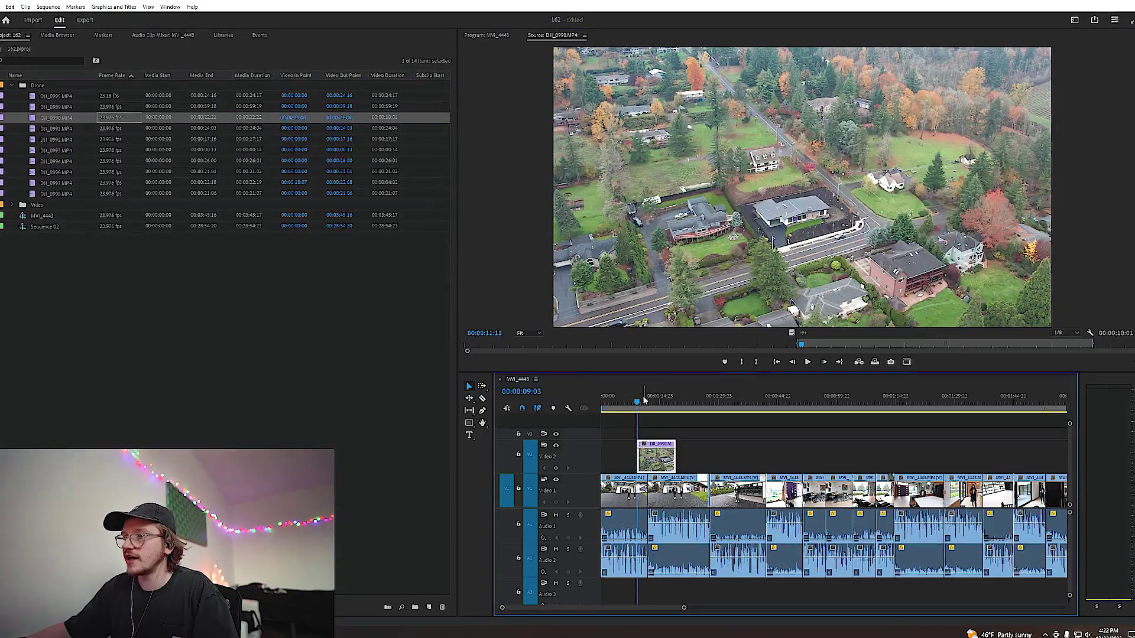
Play through the drone overlay on Video 2 and trim its end to 00:00:13:19
click(636, 396)
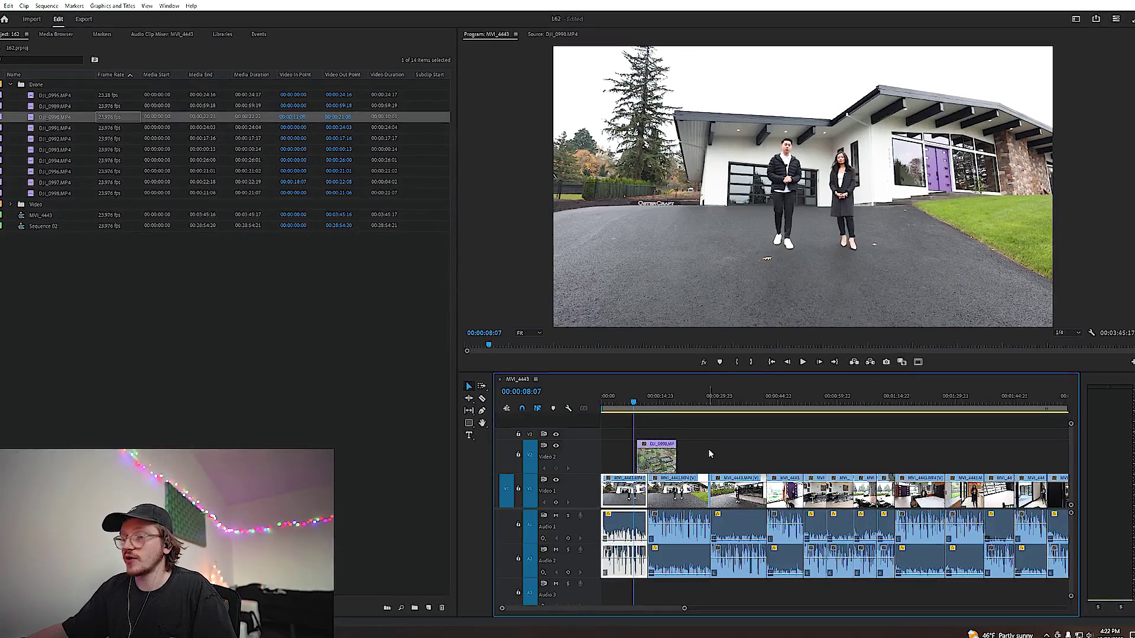
key(space)
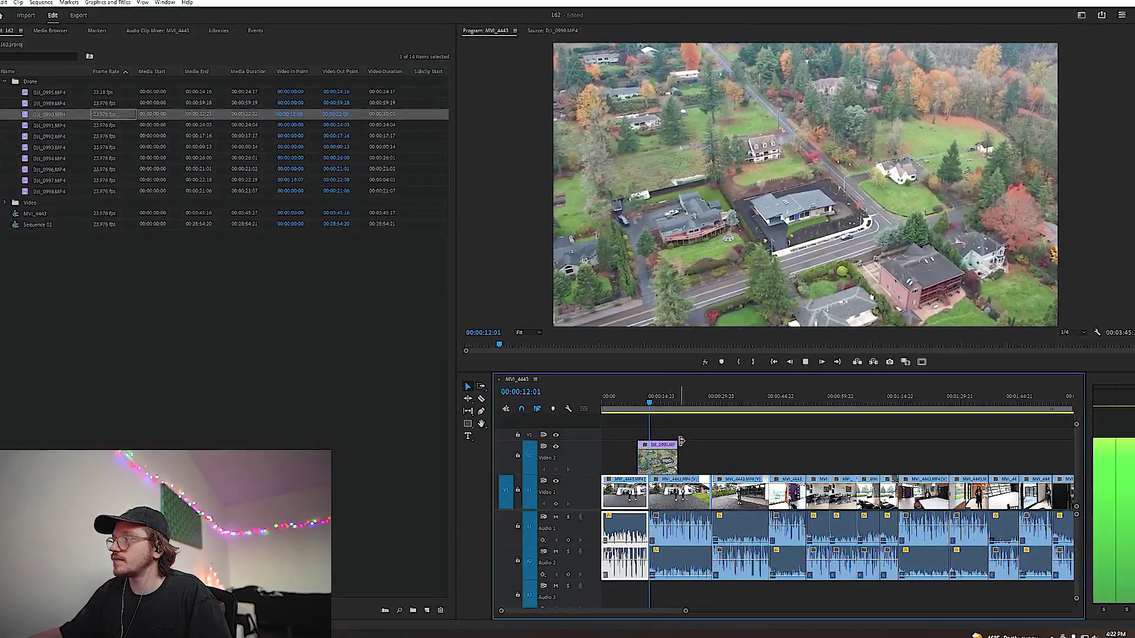
key(space)
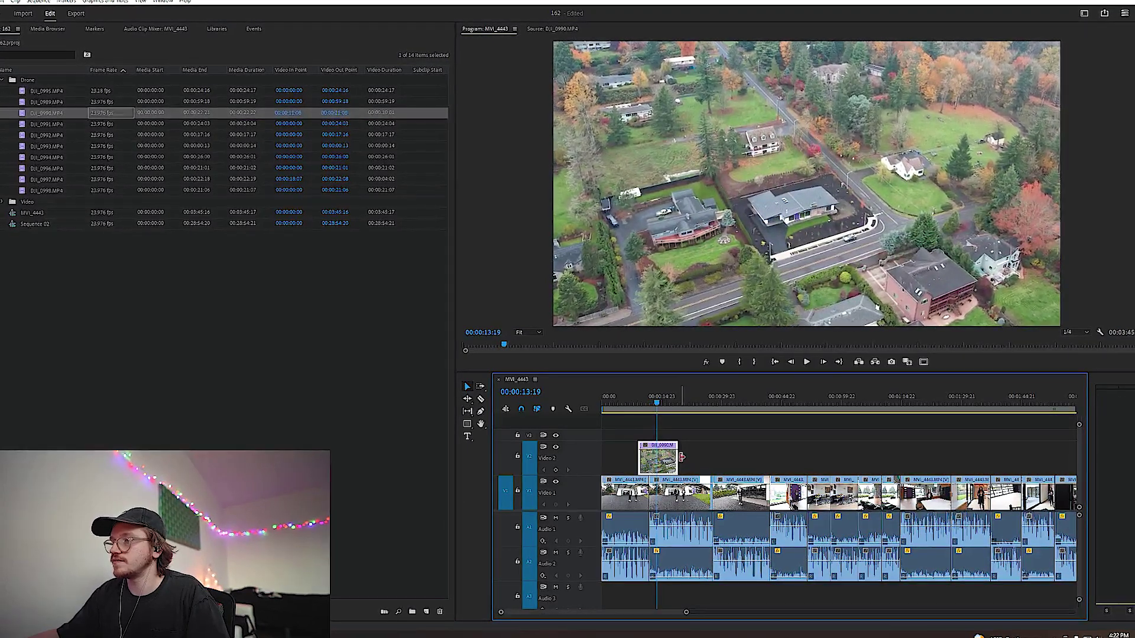
mouse_move(682, 457)
mouse_down()
mouse_move(655, 454)
mouse_move(671, 466)
mouse_up()
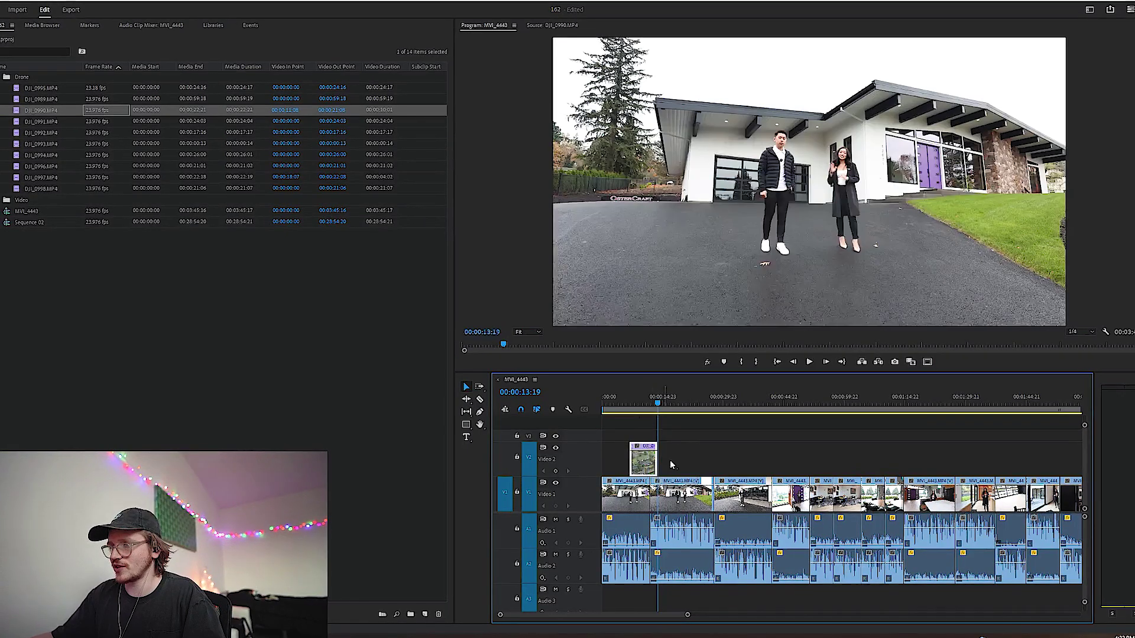
click(626, 414)
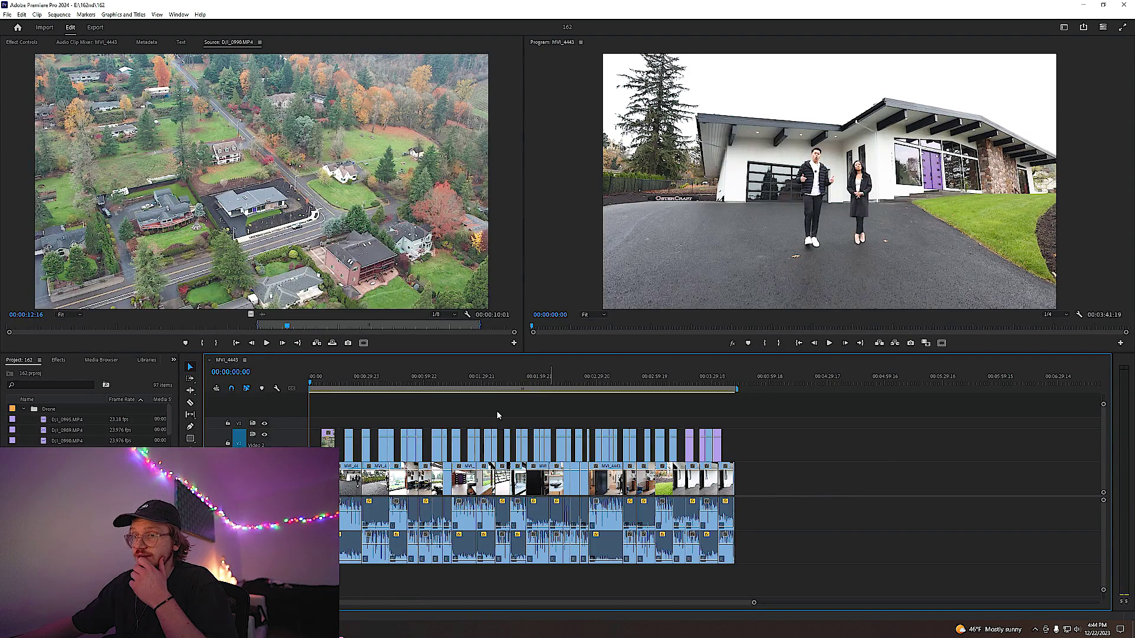
Switch to the Captions and Graphics workspace
key(=)
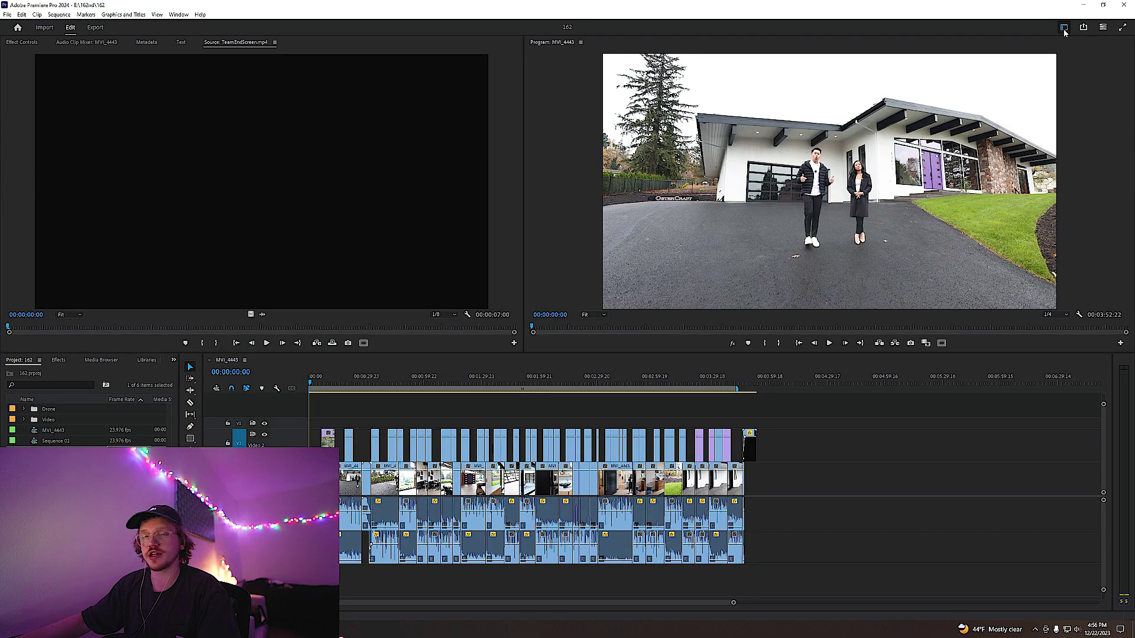
click(1063, 28)
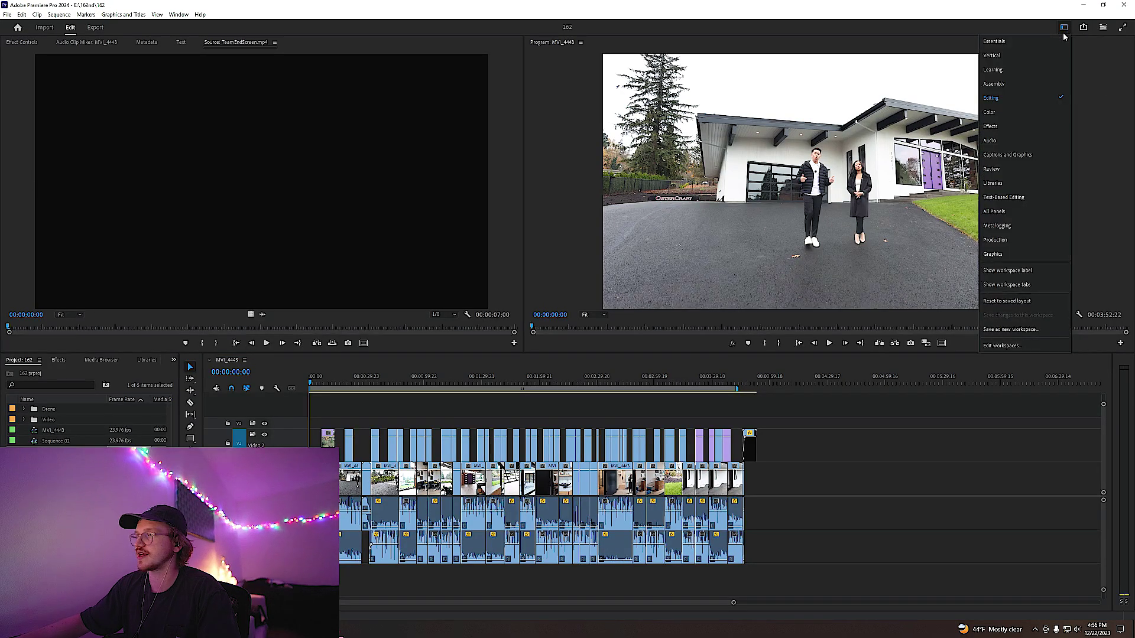
click(1017, 155)
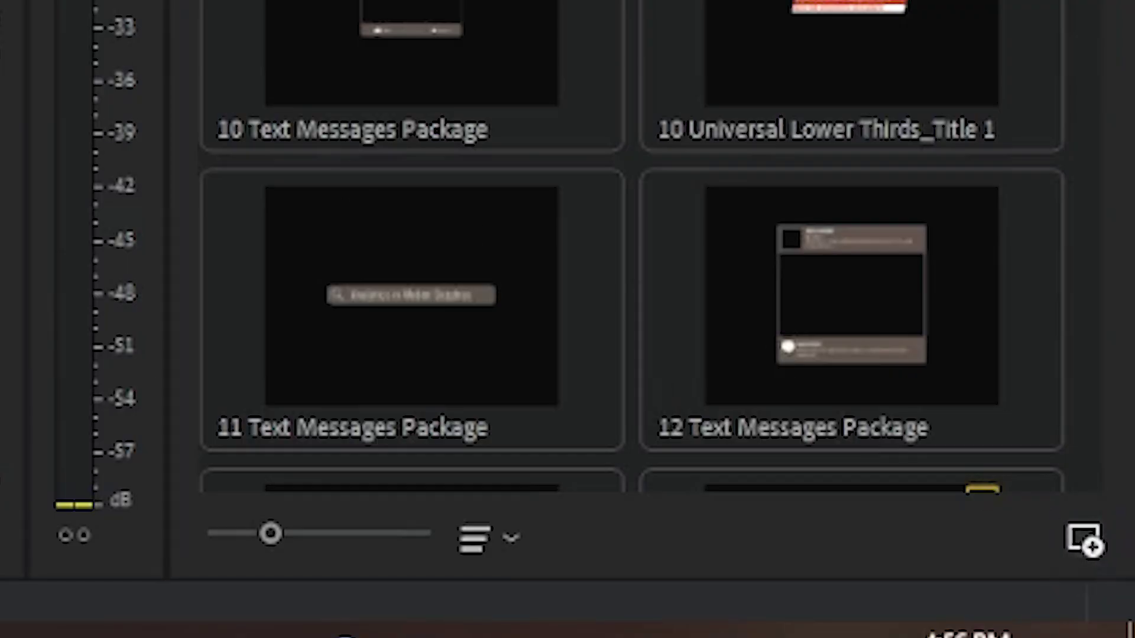
Install all the Motion Graphics templates from the Lower Thirds folder inside the Desktop's Team YouTube Assets folder
click(1085, 539)
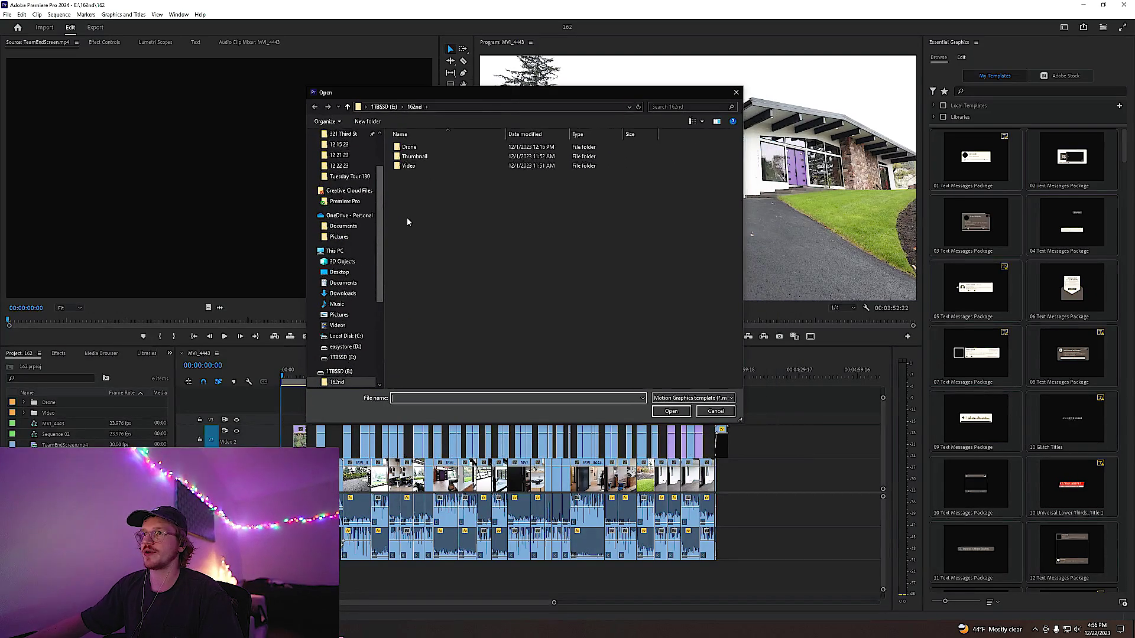
click(339, 272)
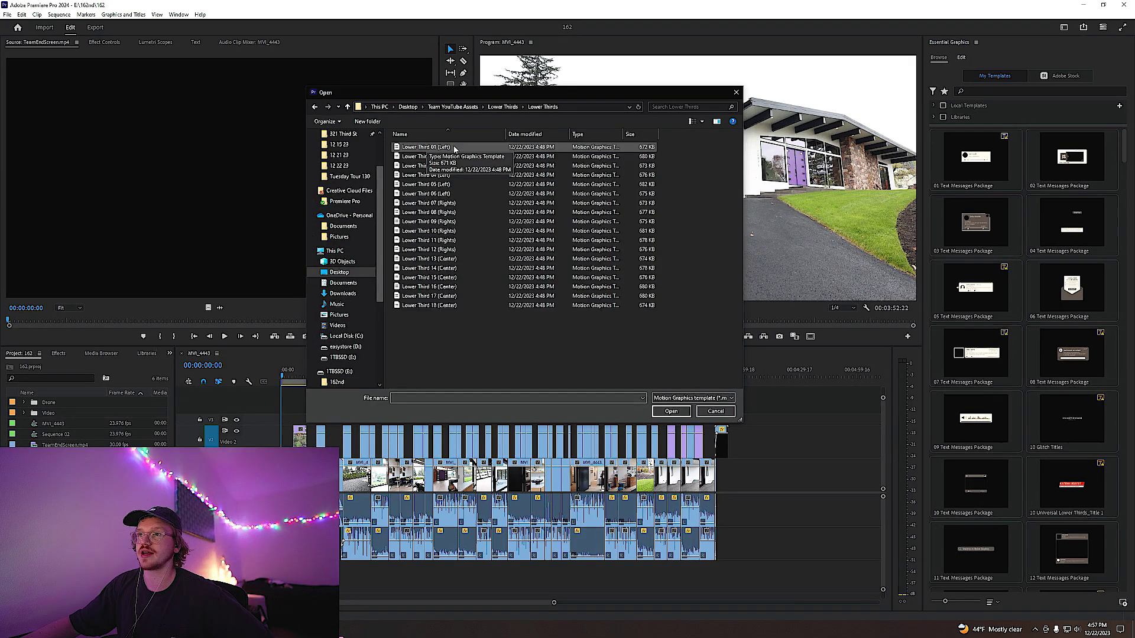
key(ctrl+a)
key(Return)
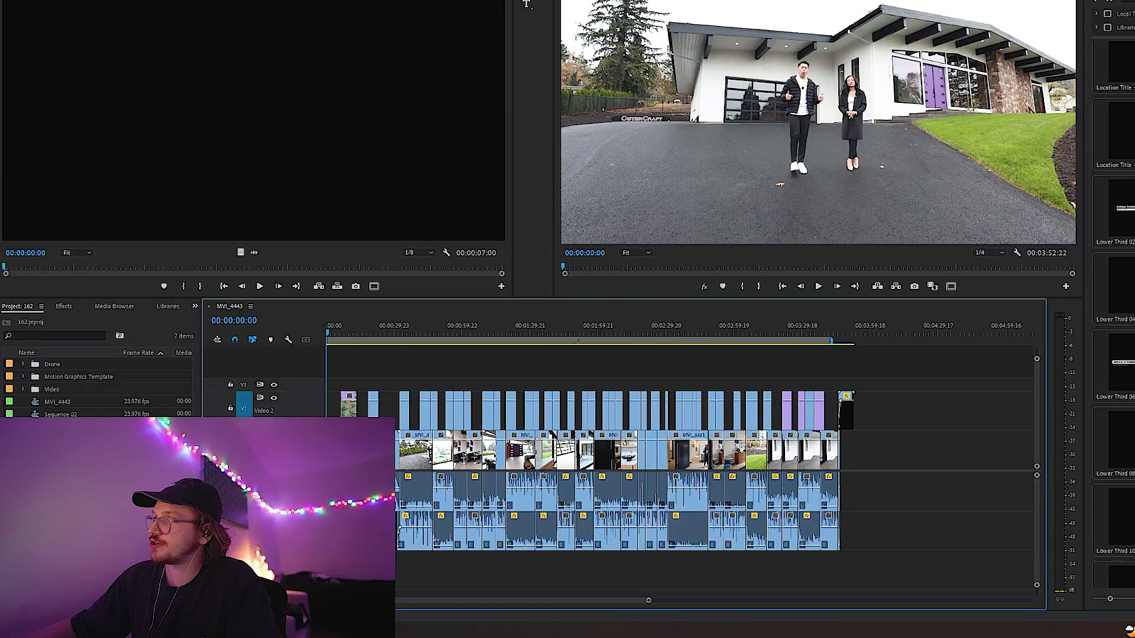
Place the Lower Third 02 (Left) template at the sequence start above Video 2 and enter the agent's name and "Real Estate Agent"
drag(1115, 210, 326, 384)
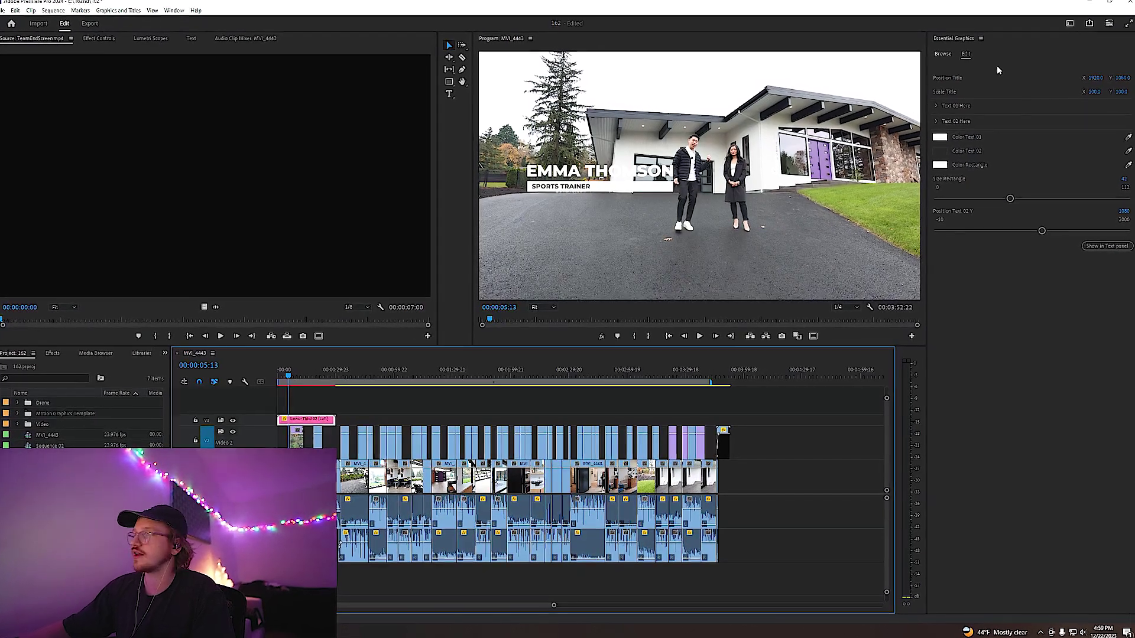
click(938, 105)
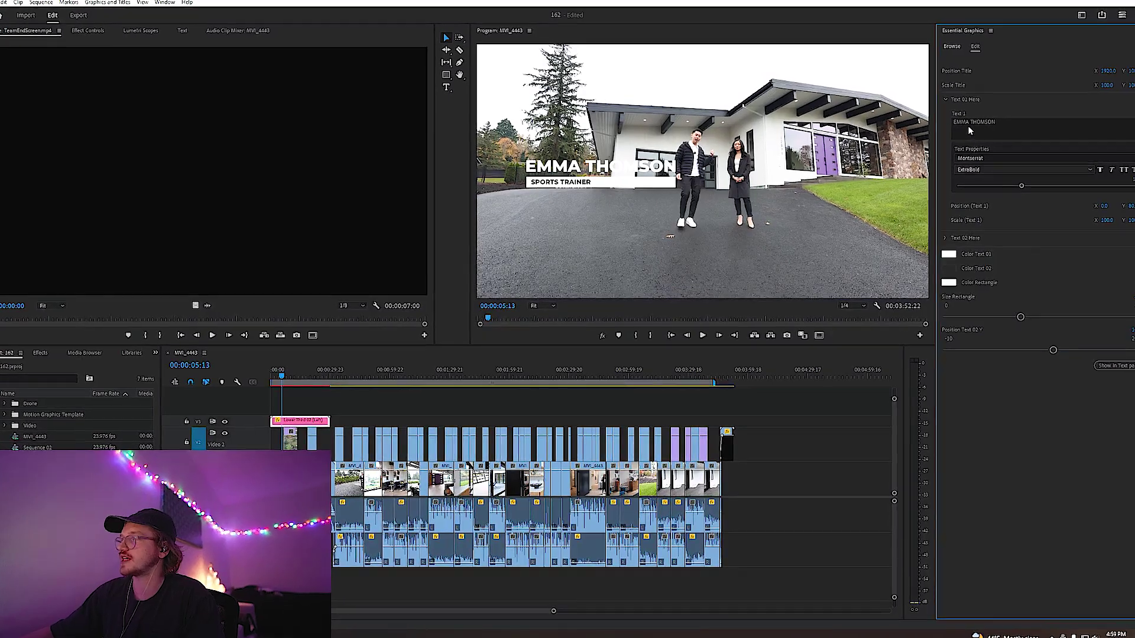
click(967, 125)
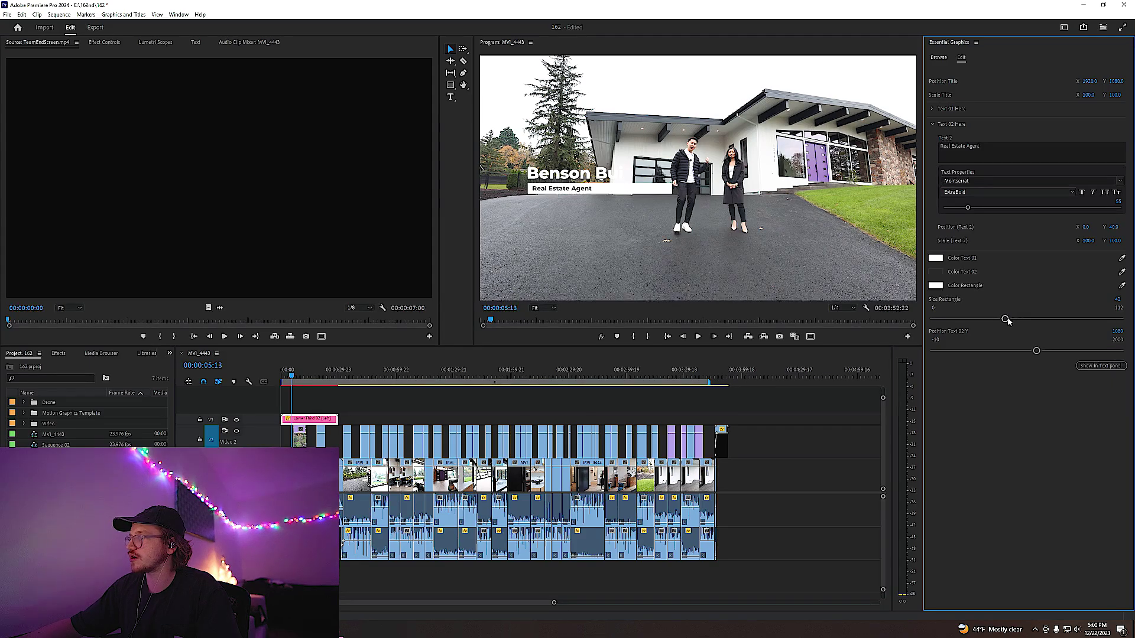
Reduce the lower third's rectangle size and adjust the title's vertical position
drag(1007, 319, 996, 320)
drag(675, 436, 671, 435)
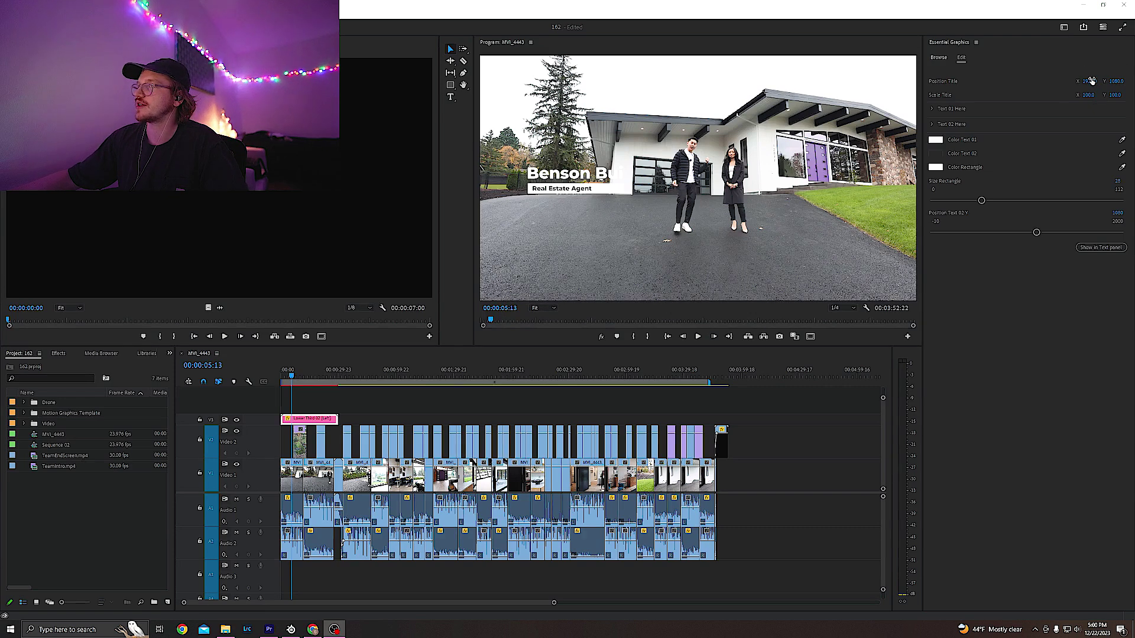
drag(1117, 81, 1132, 81)
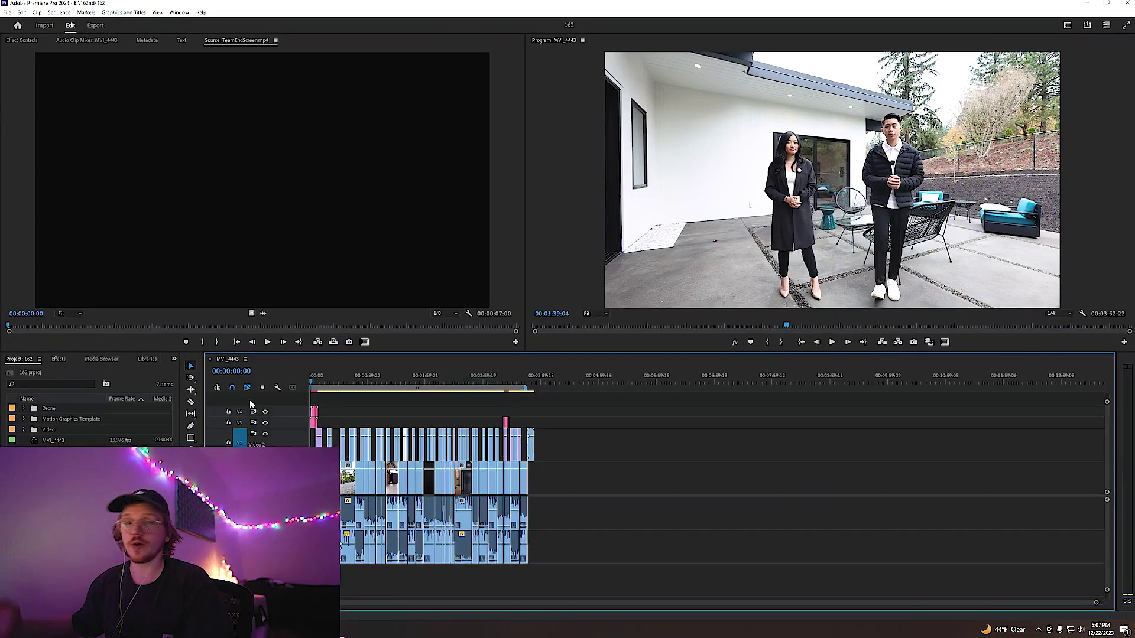
Switch to the Audio workspace with the ocean-eyes-vanra-musicbed.mp3 clip selected
key(=)
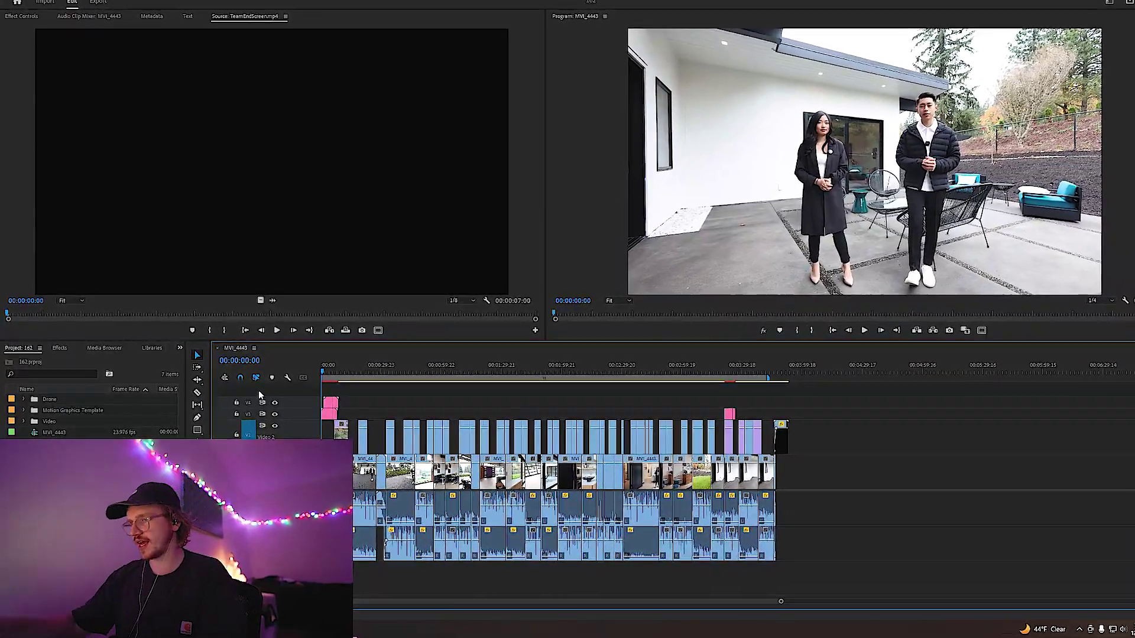
key(=)
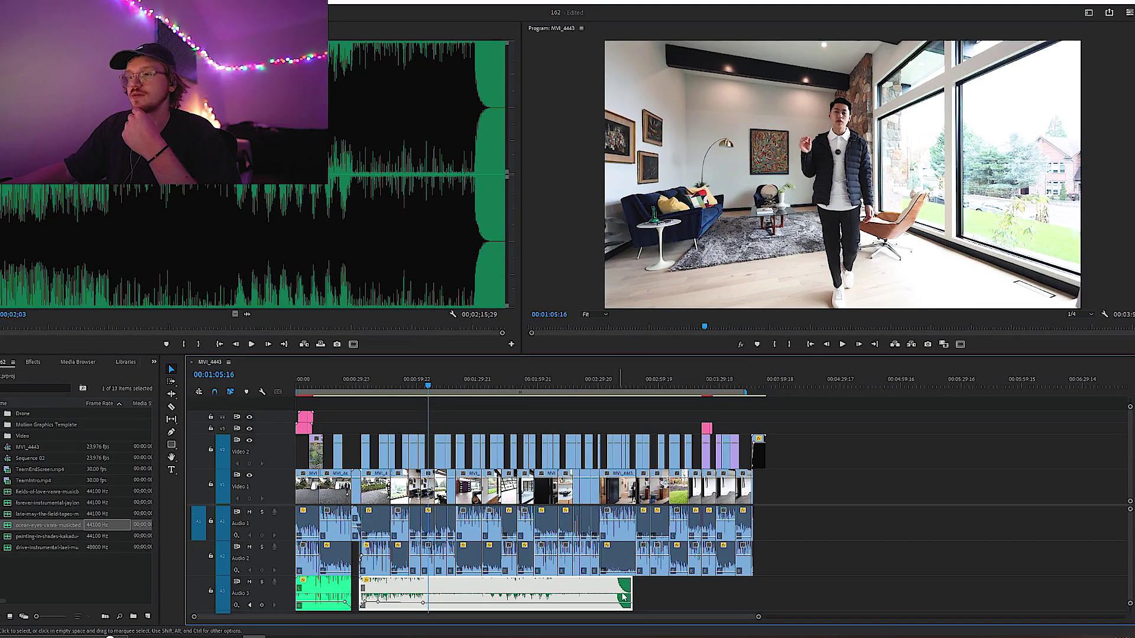
click(1088, 13)
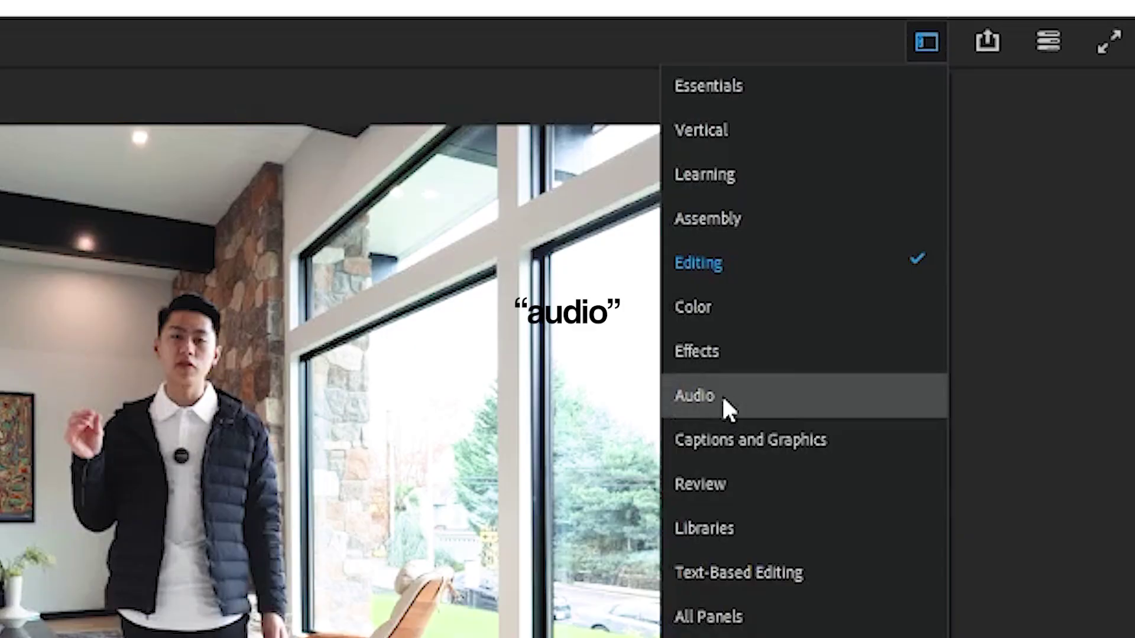
click(999, 142)
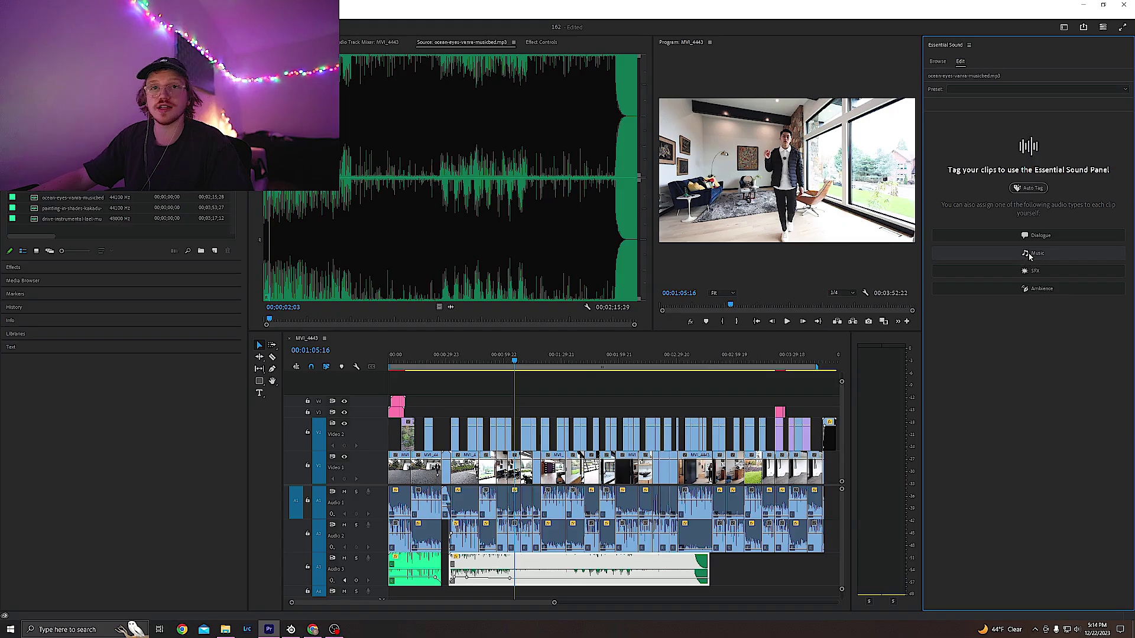
Tag the ocean-eyes-vanra-musicbed.mp3 clip as Music and set its Remix target duration to 00:03:45:06
click(1030, 254)
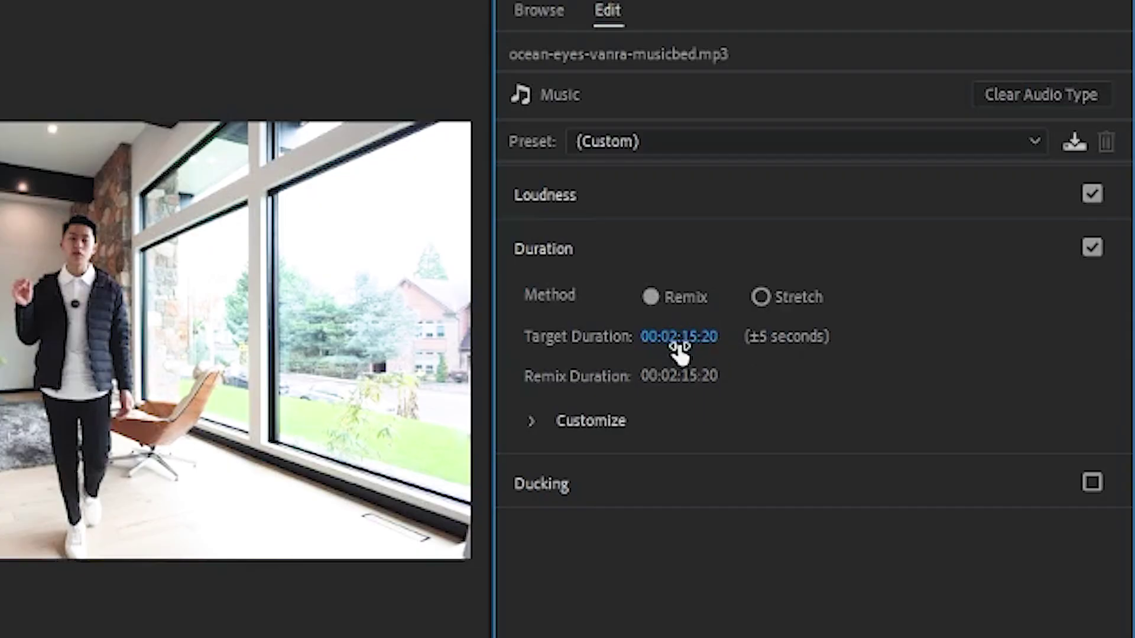
drag(680, 351, 699, 347)
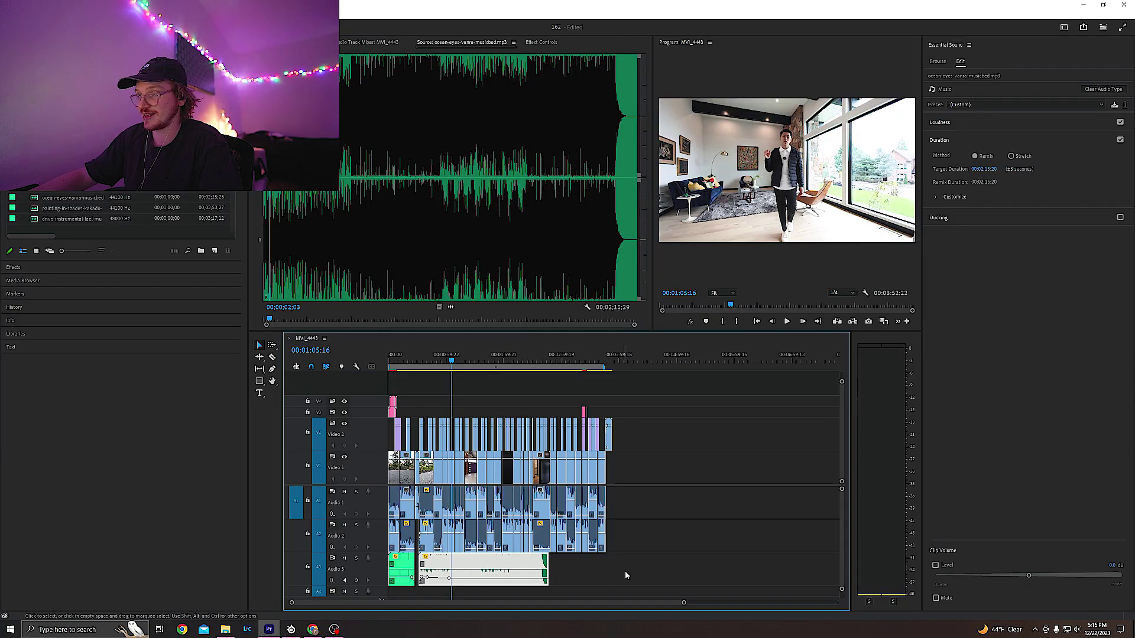
click(987, 177)
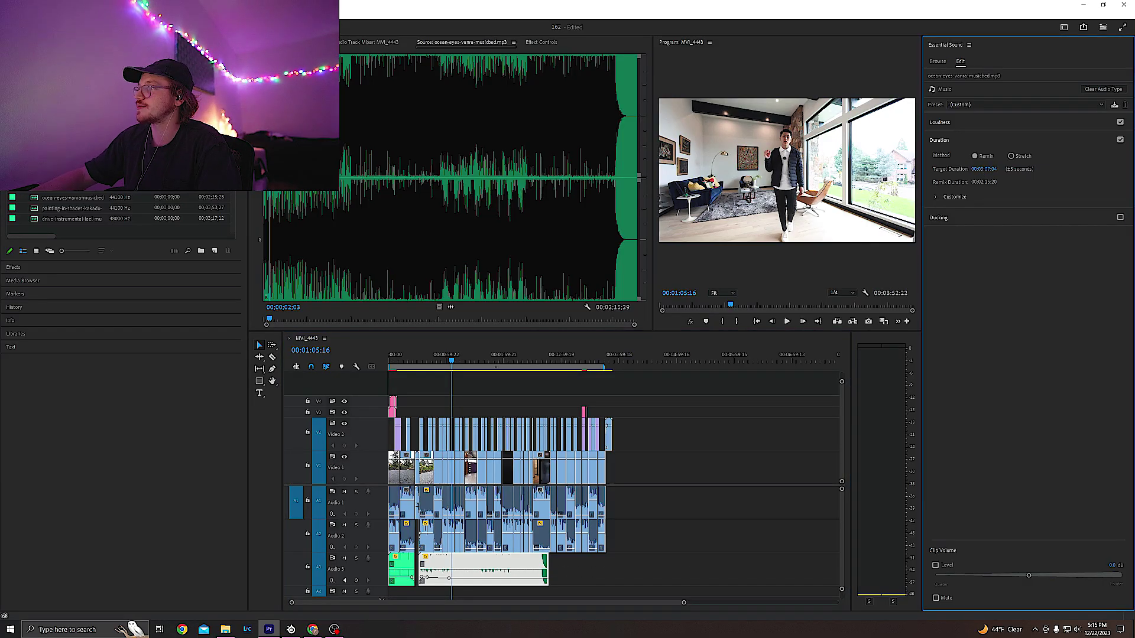
drag(984, 169, 999, 169)
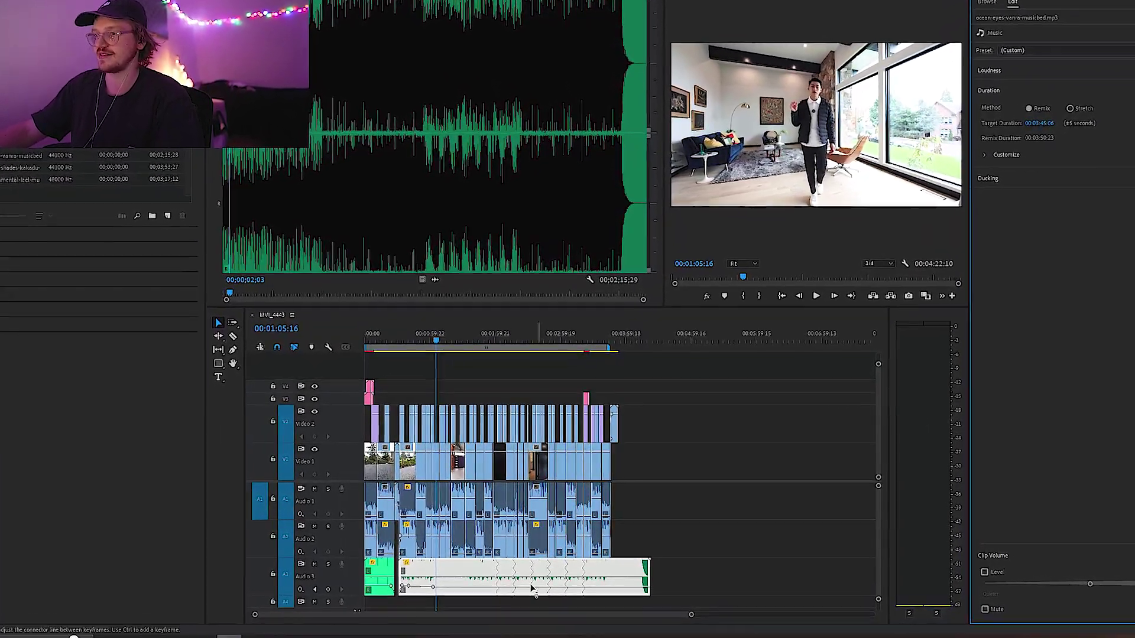
key(backslash)
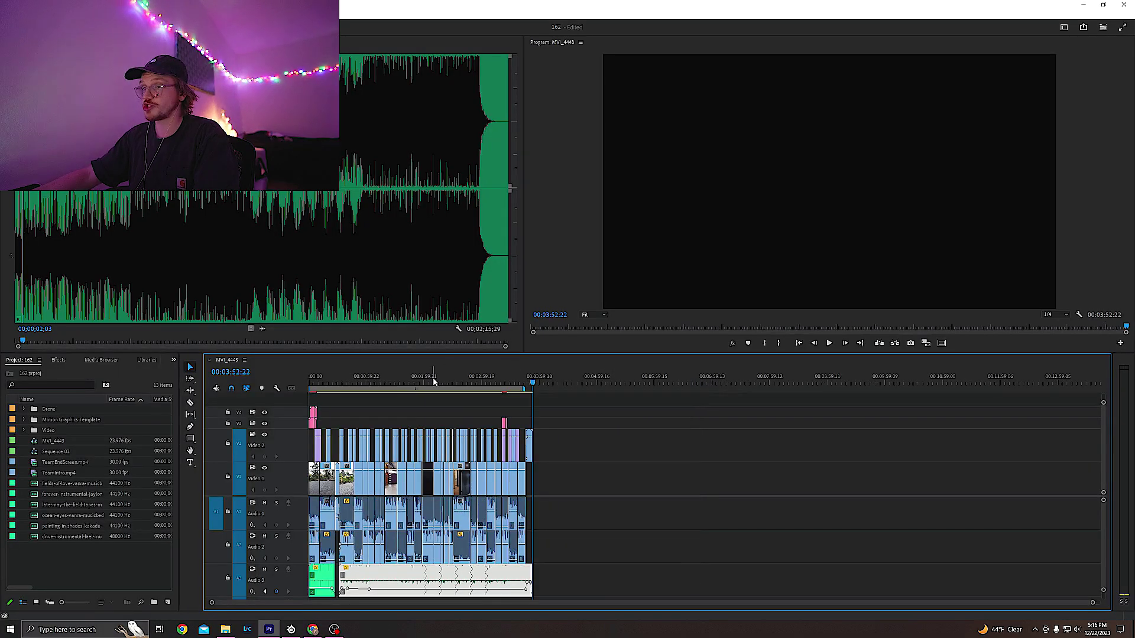
key(backslash)
key(minus)
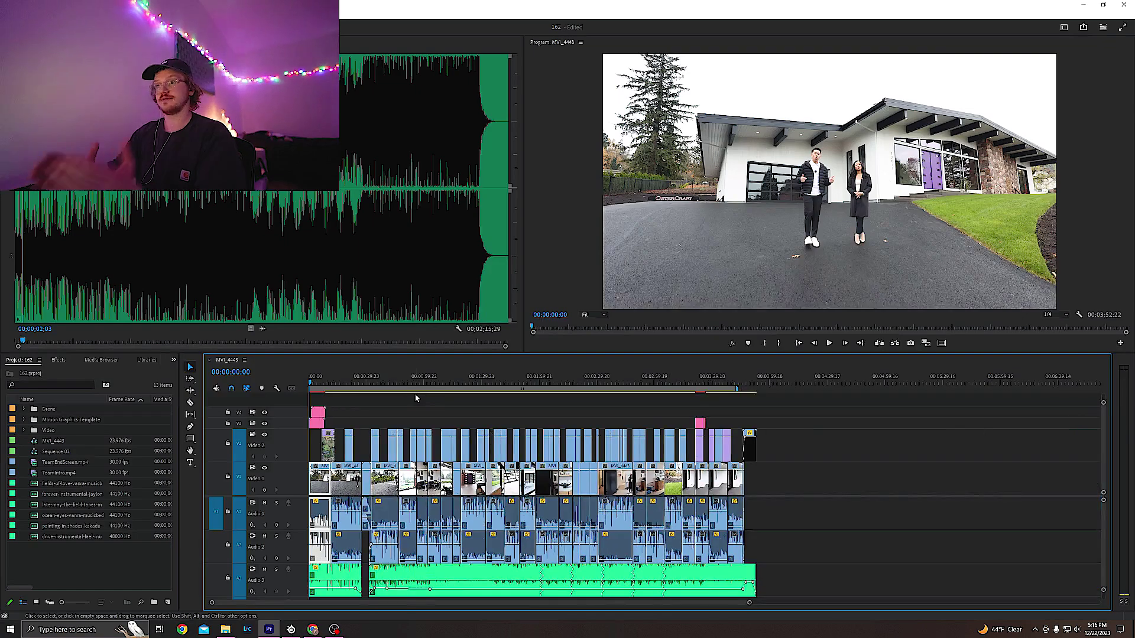